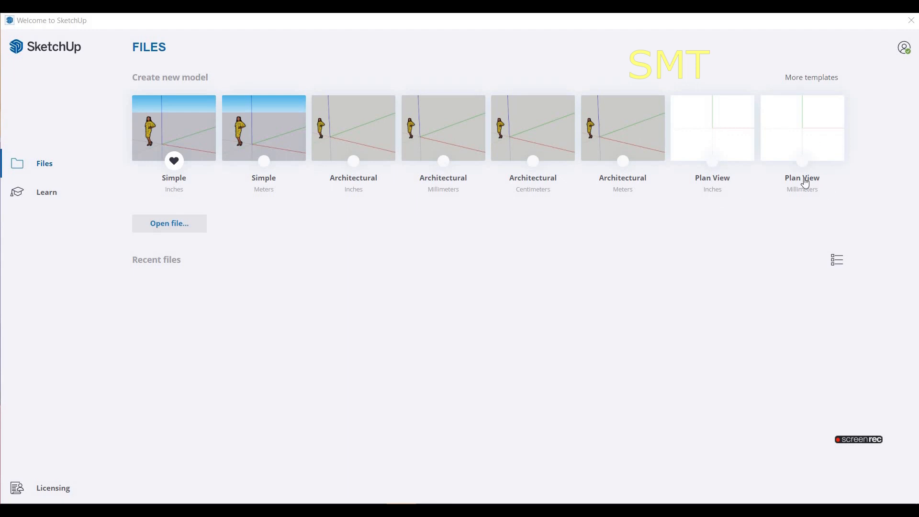
- Look through the additional templates, the dialog for opening a file and the Learn resources on the welcome screen
click(815, 82)
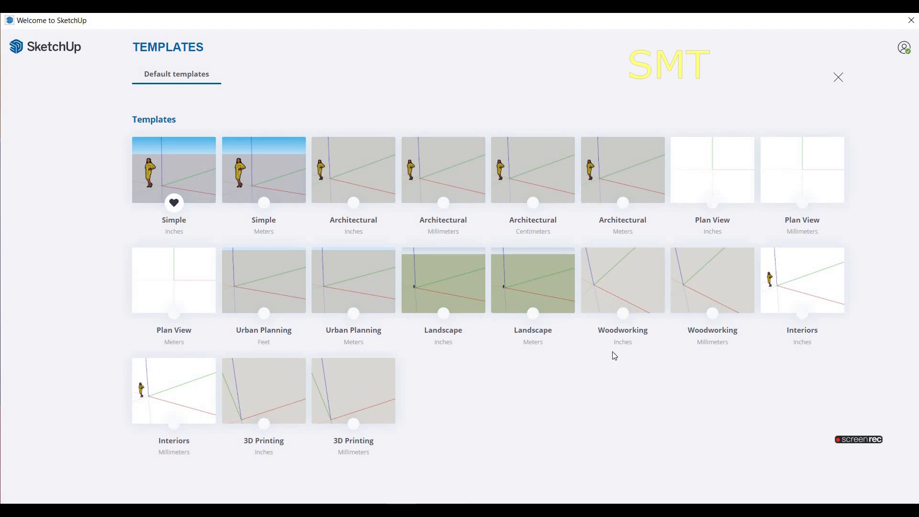
click(838, 77)
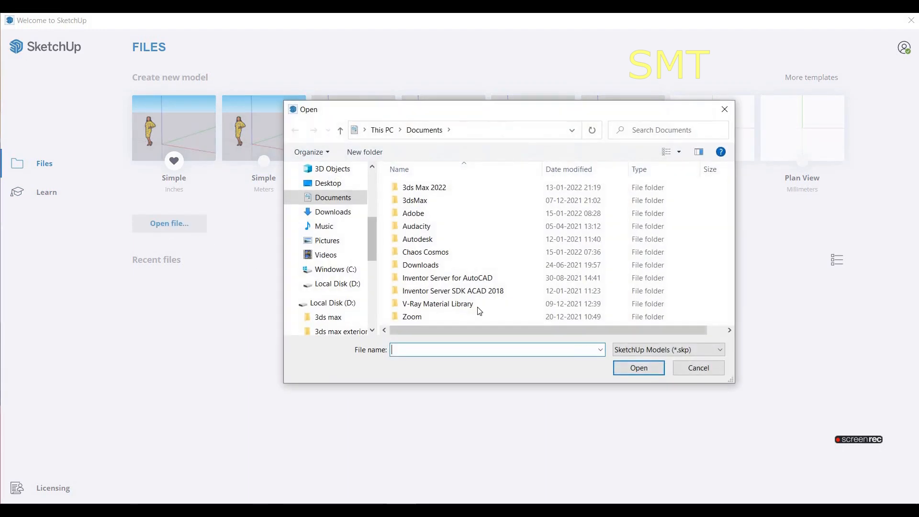
click(710, 371)
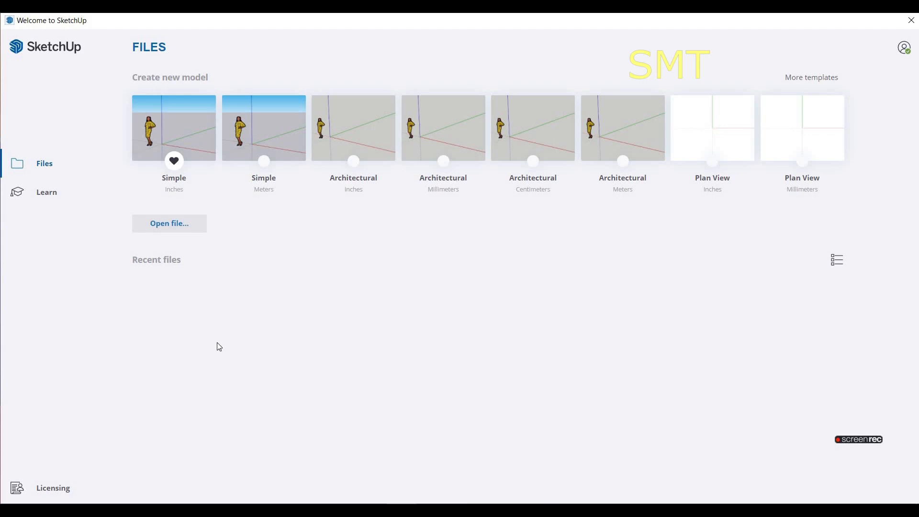
click(47, 193)
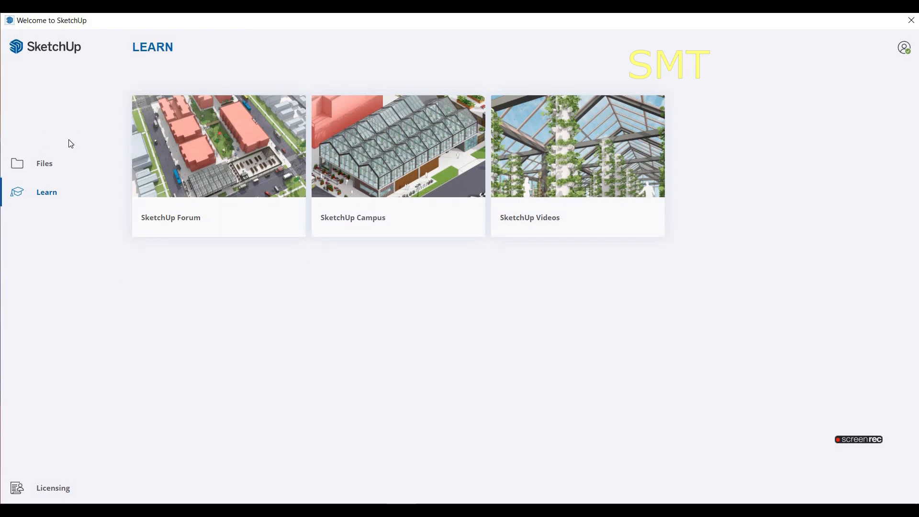
click(45, 162)
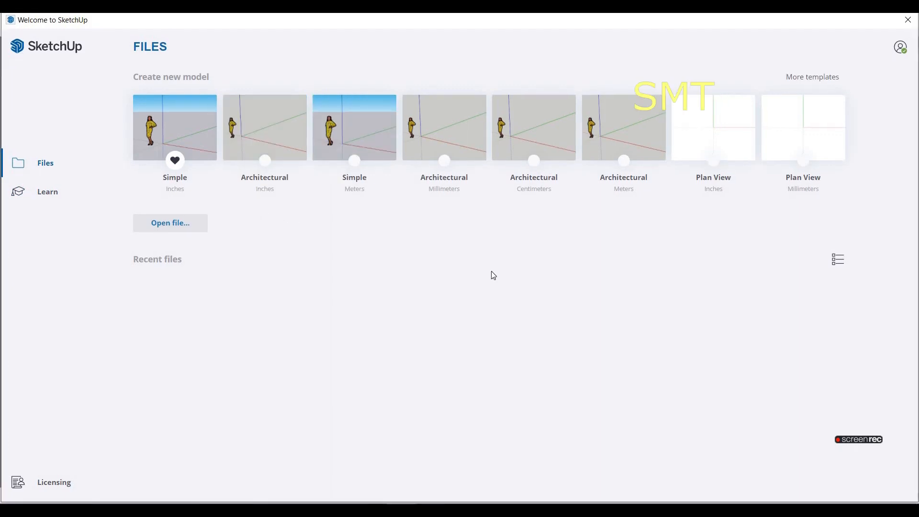
- Create a new model from the Architectural template in inches
click(263, 132)
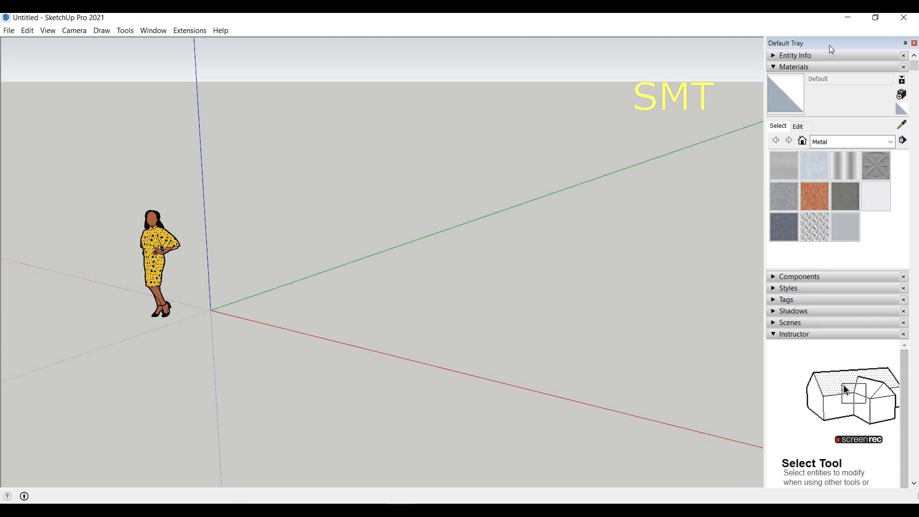
drag(829, 45, 891, 62)
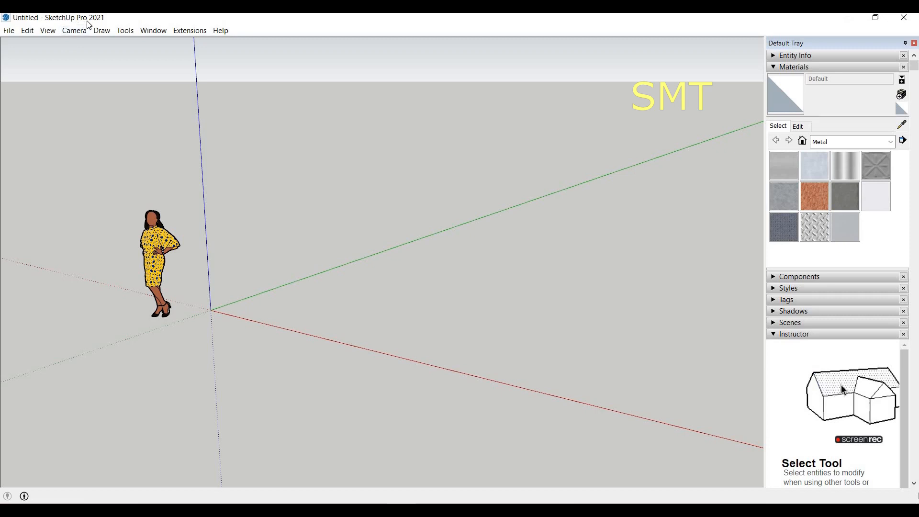
- Save the new model in Documents as a SketchUp model with the file name 1
click(11, 31)
click(38, 82)
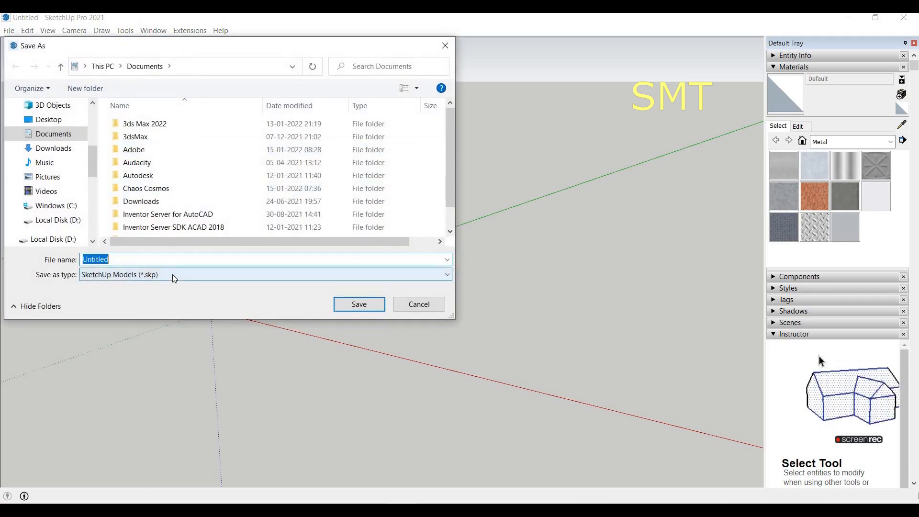
text(1)
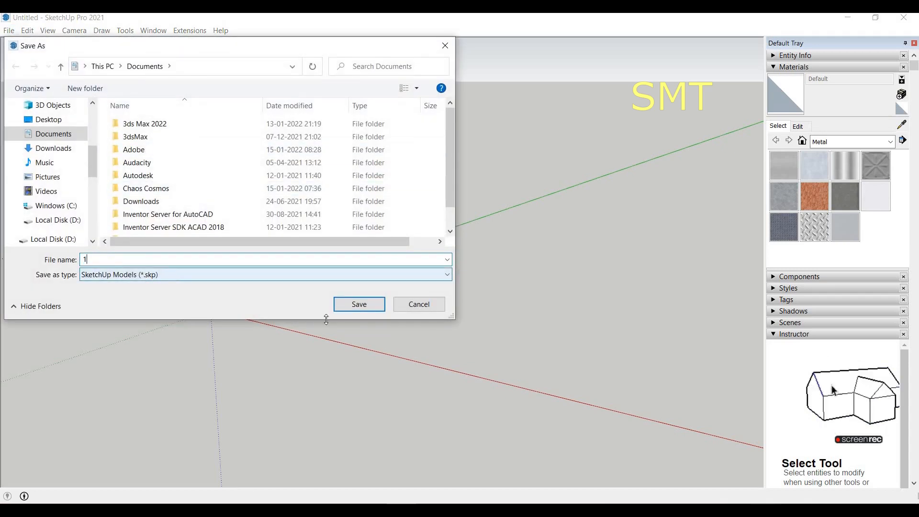
click(360, 307)
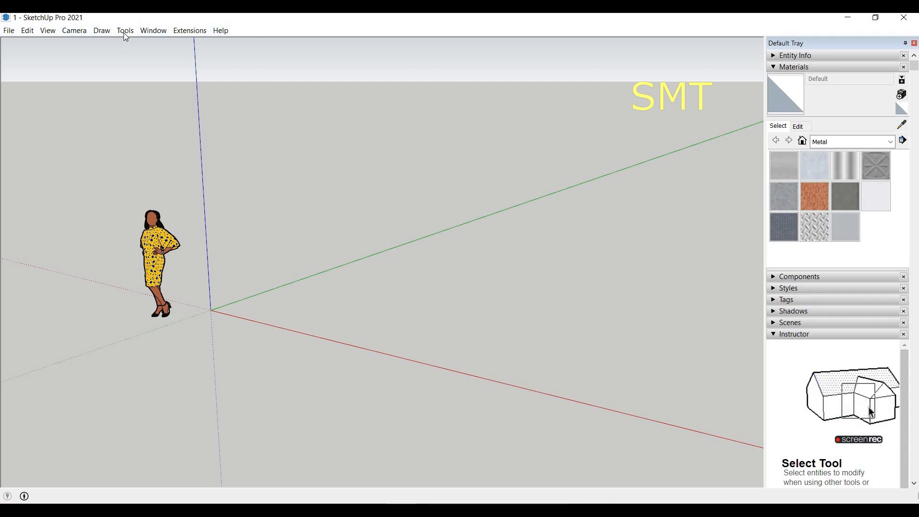
- Show the Large Tool Set toolbar and dock it vertically beside the drawing area
click(50, 32)
click(73, 45)
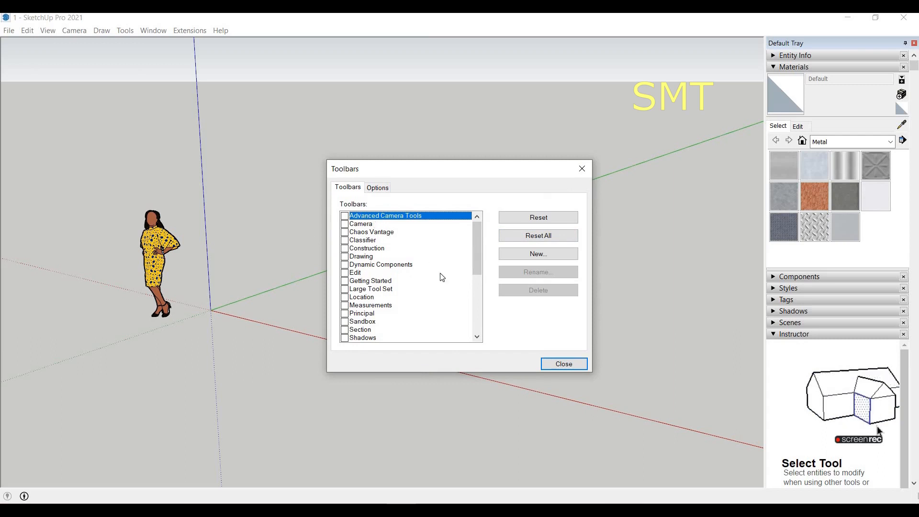
click(345, 289)
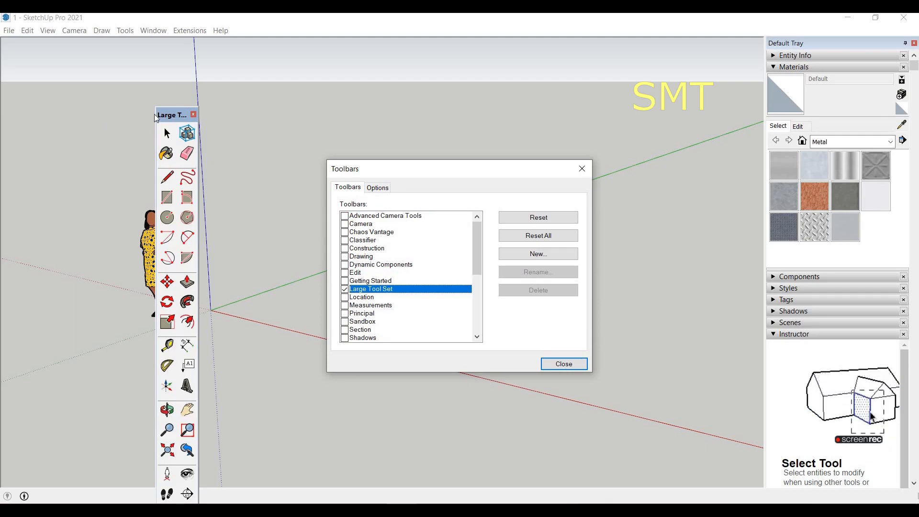
drag(155, 118, 7, 120)
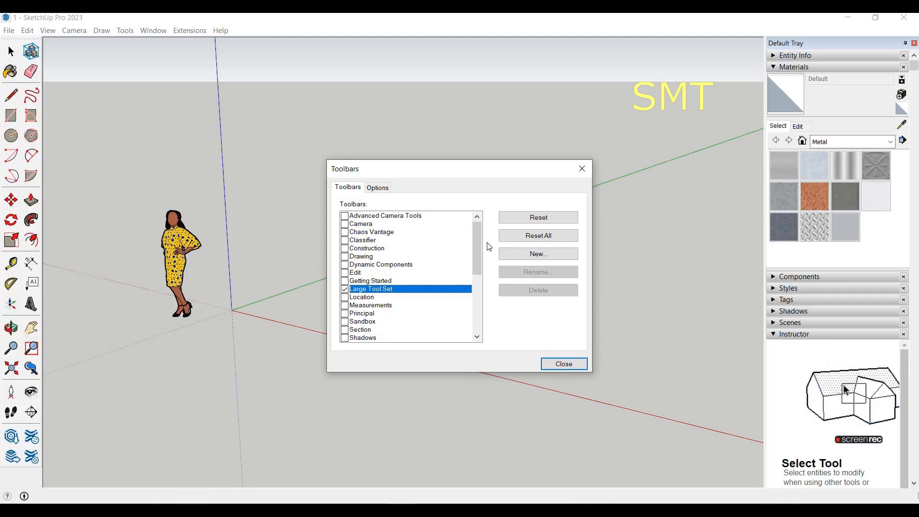
- Preview the Advanced Camera Tools, Camera and Chaos Vantage toolbars one after another, hiding each again
click(345, 216)
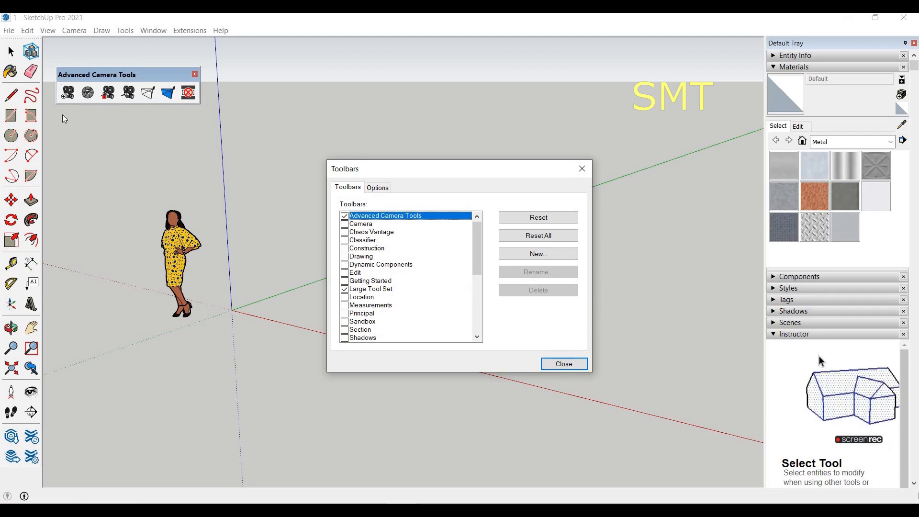
click(194, 75)
click(345, 224)
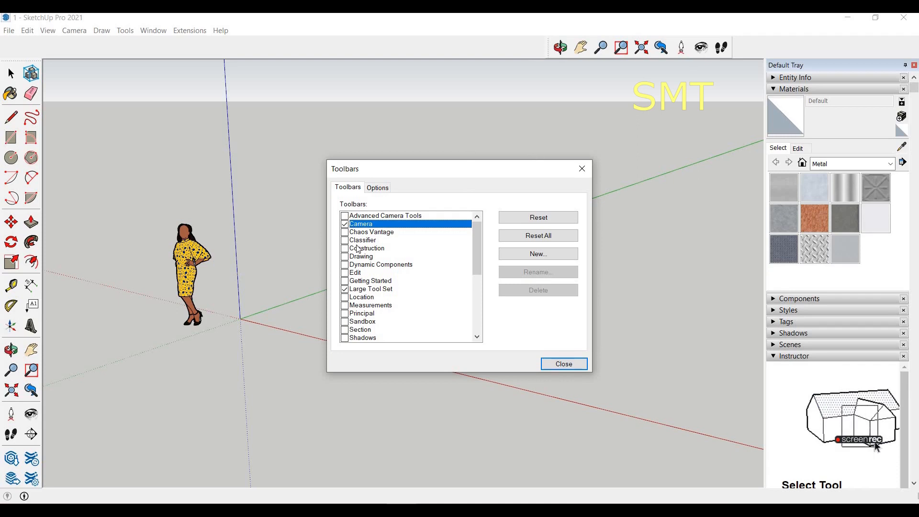
click(344, 224)
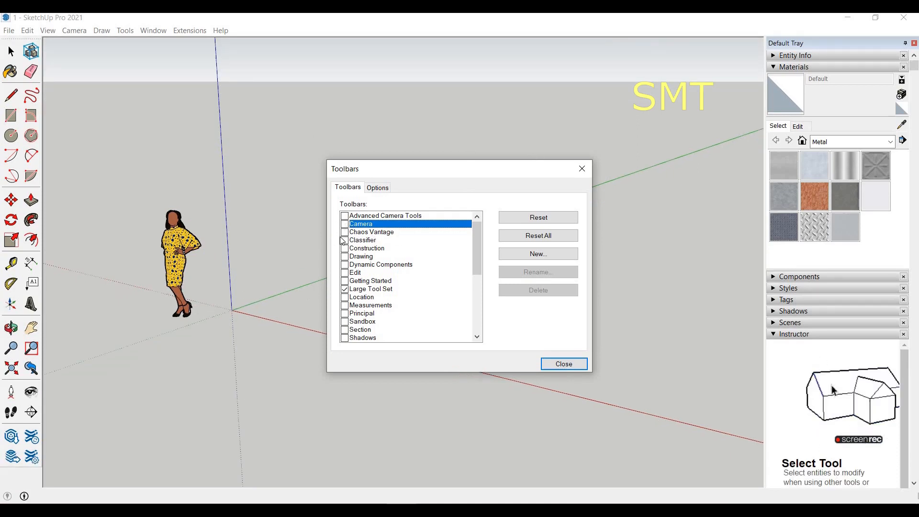
click(345, 232)
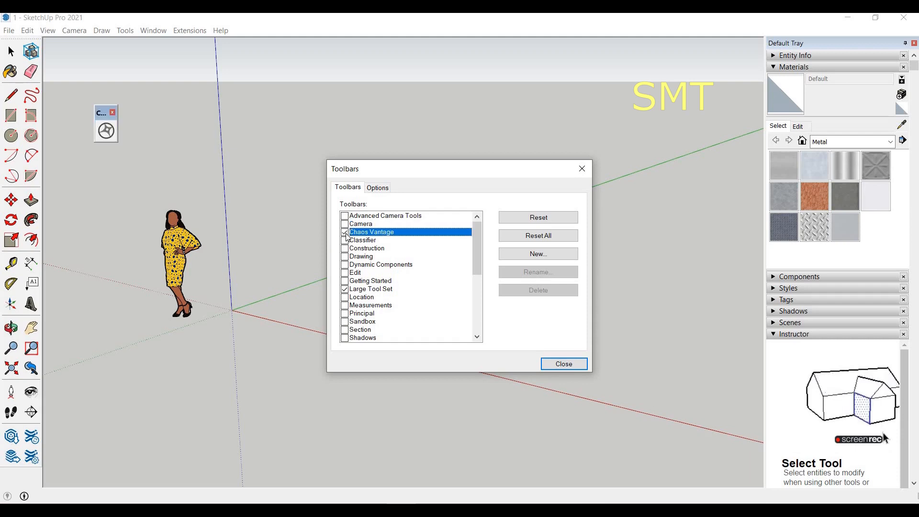
click(344, 232)
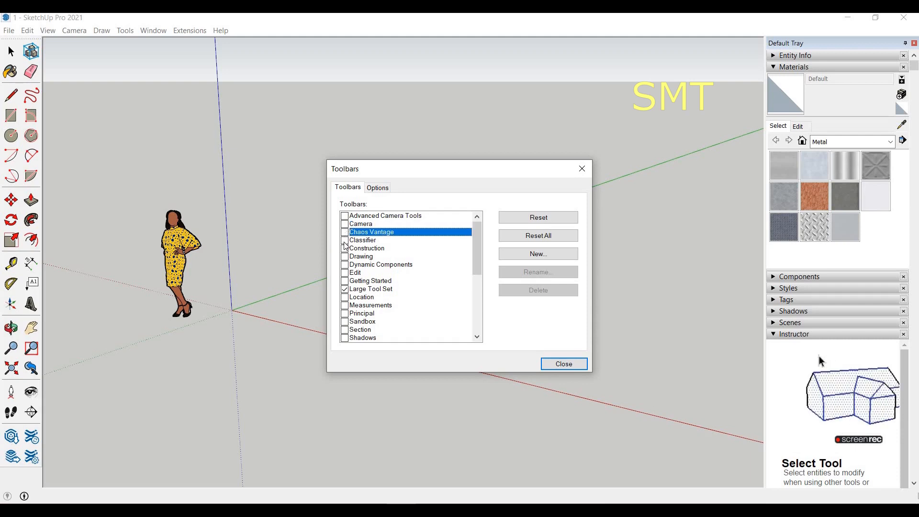
- Preview the Classifier, Construction and Drawing toolbars one after another, hiding each again
click(344, 240)
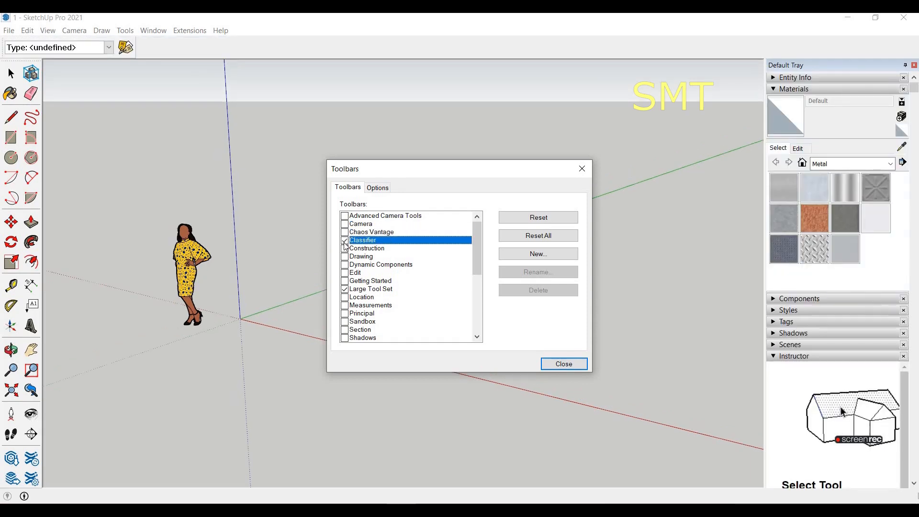
click(345, 241)
click(344, 248)
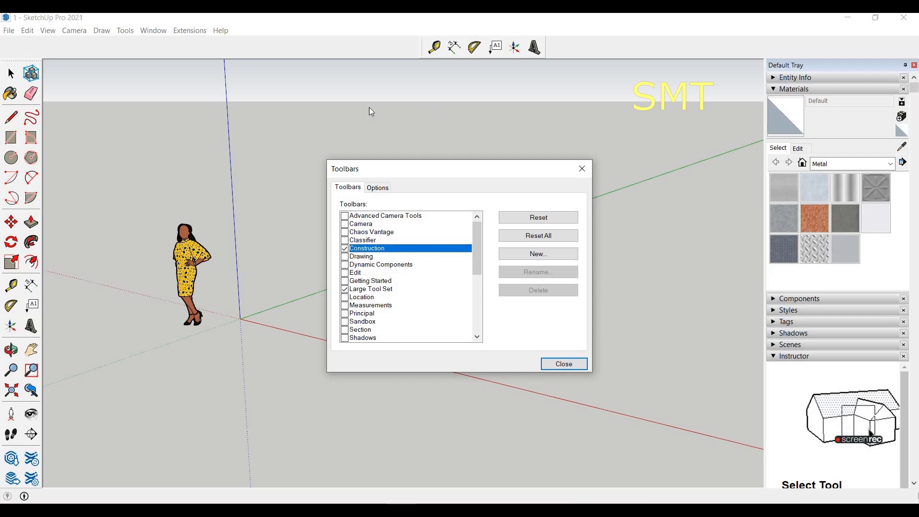
click(345, 248)
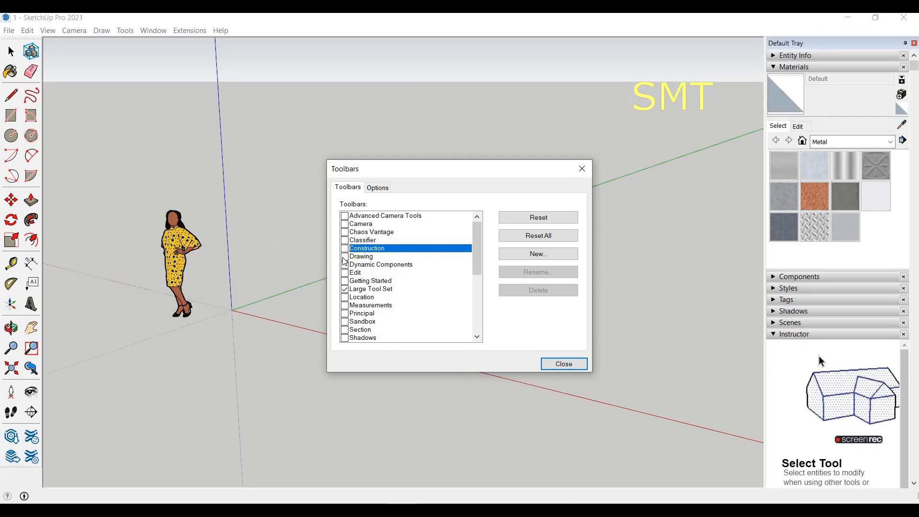
click(345, 257)
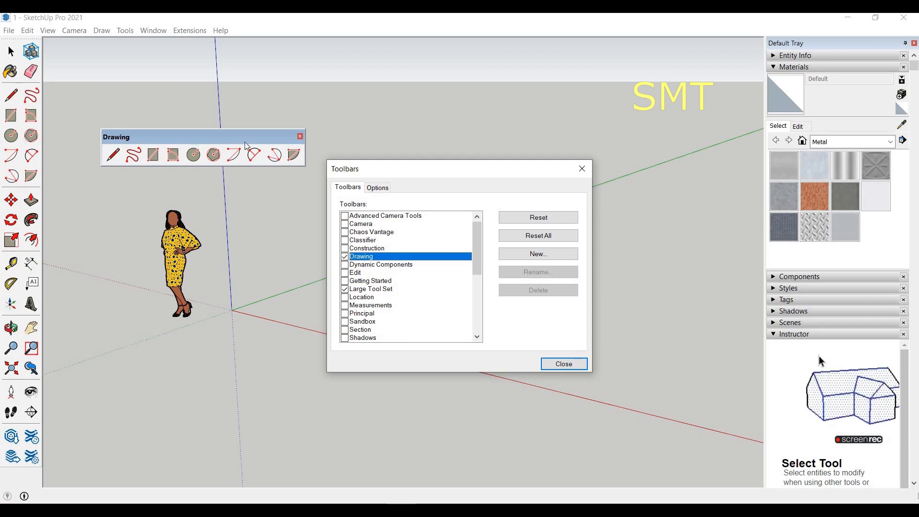
click(300, 137)
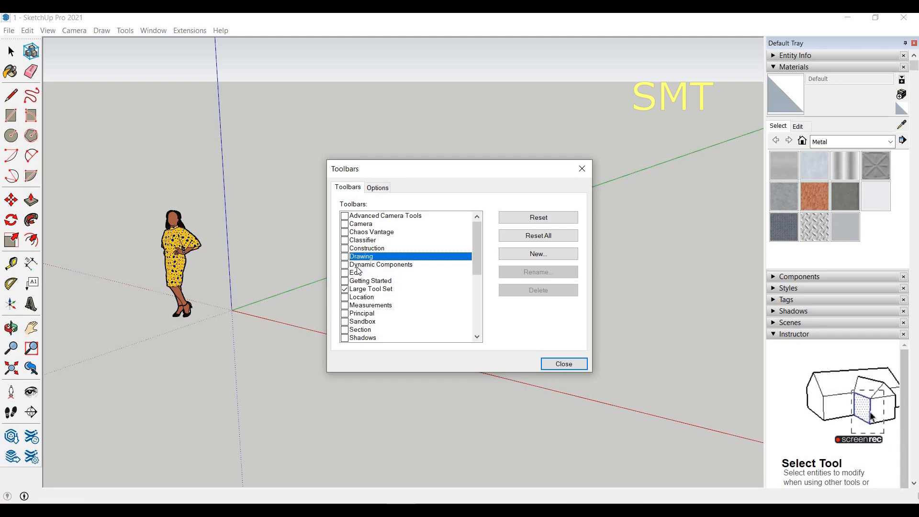
- Preview the Dynamic Components and Edit toolbars one after another, hiding each again
click(344, 265)
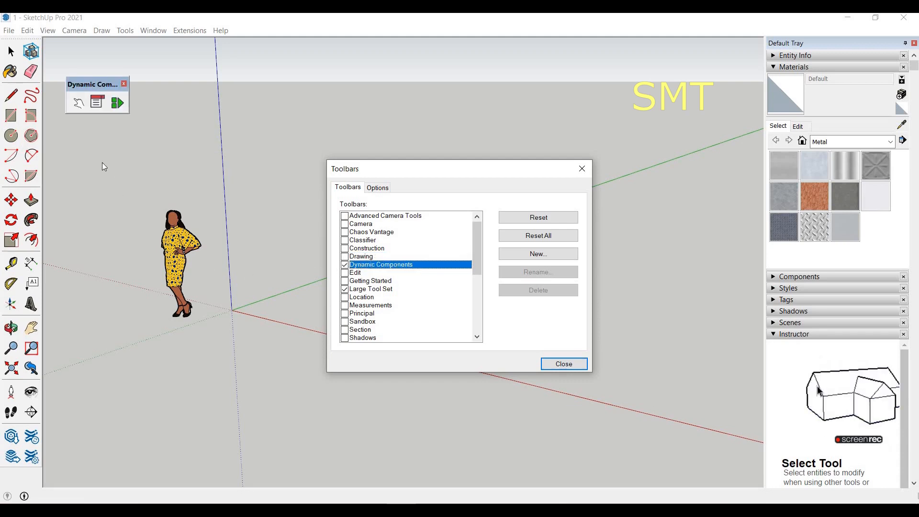
click(123, 84)
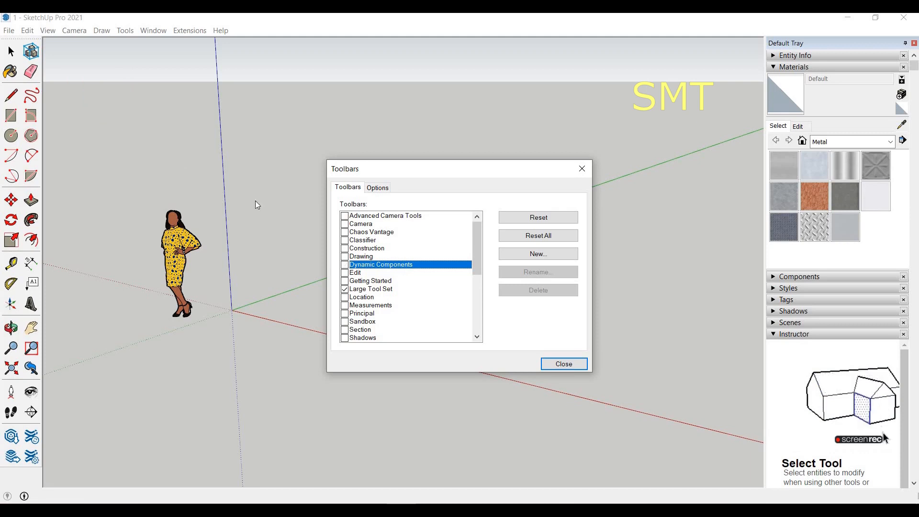
click(344, 273)
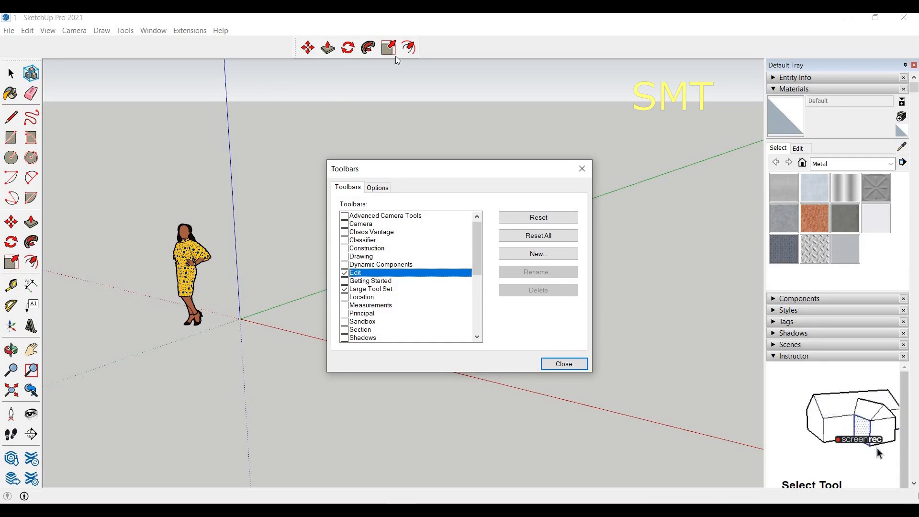
click(345, 275)
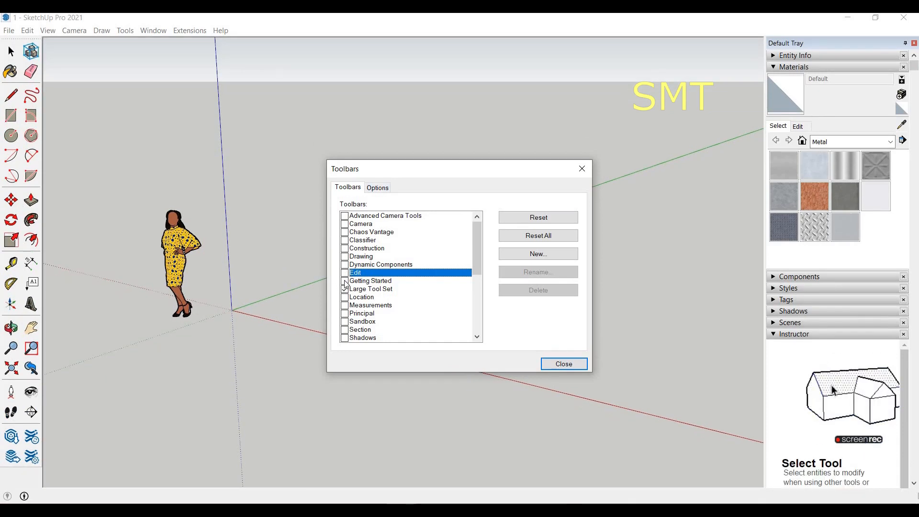
- Preview the Getting Started and Location toolbars, comparing Getting Started with the docked Large Tool Set, and hide both again
click(344, 281)
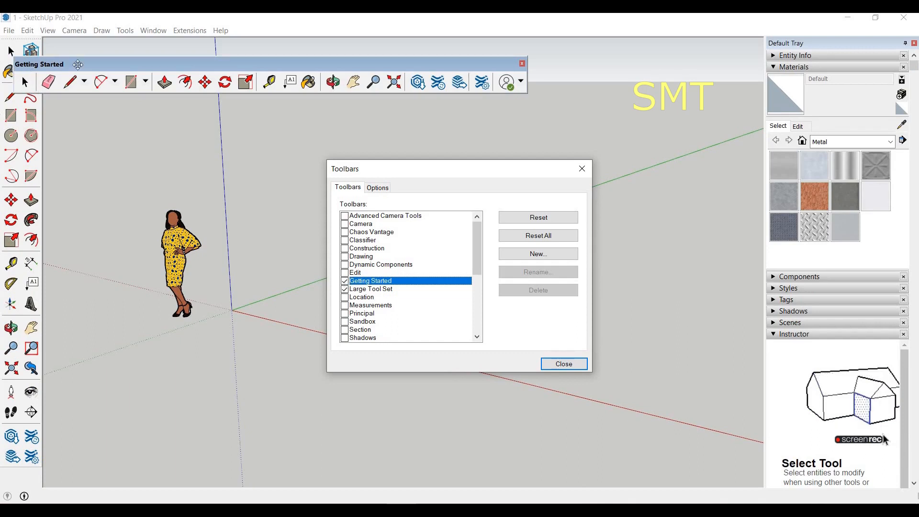
drag(77, 65, 213, 73)
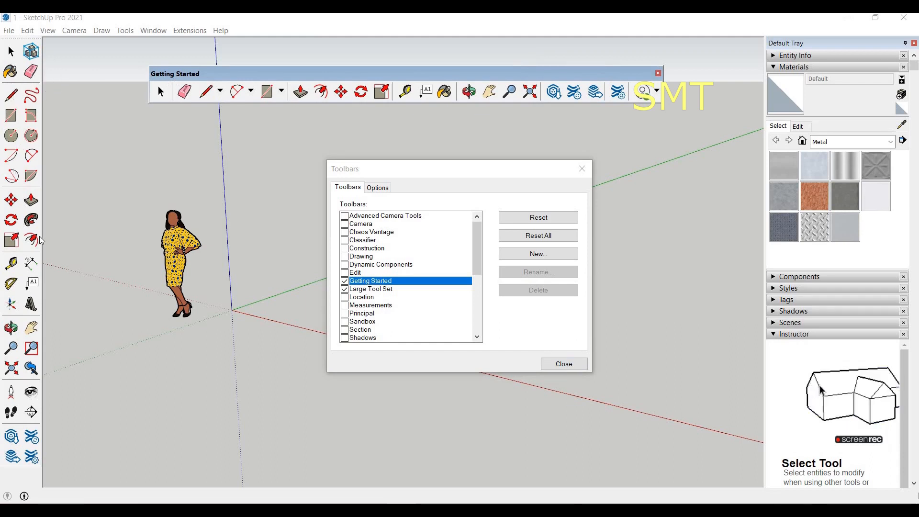
click(658, 73)
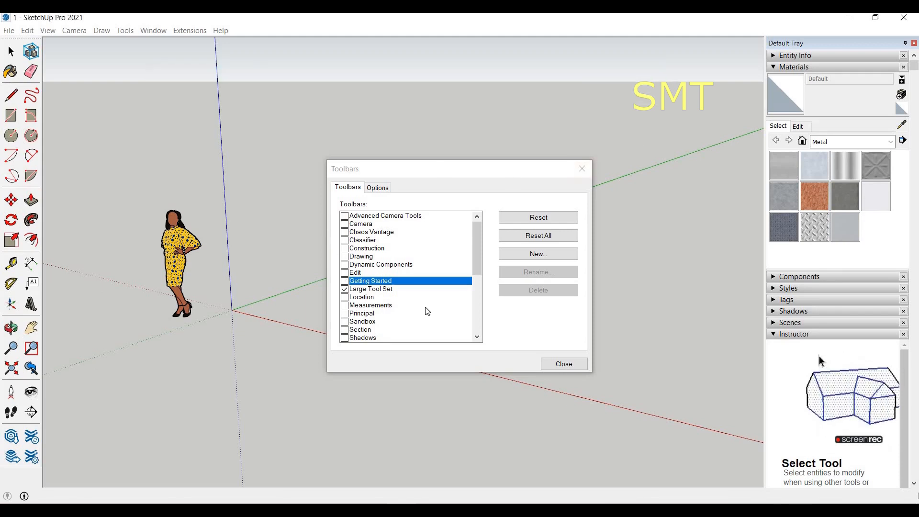
click(345, 297)
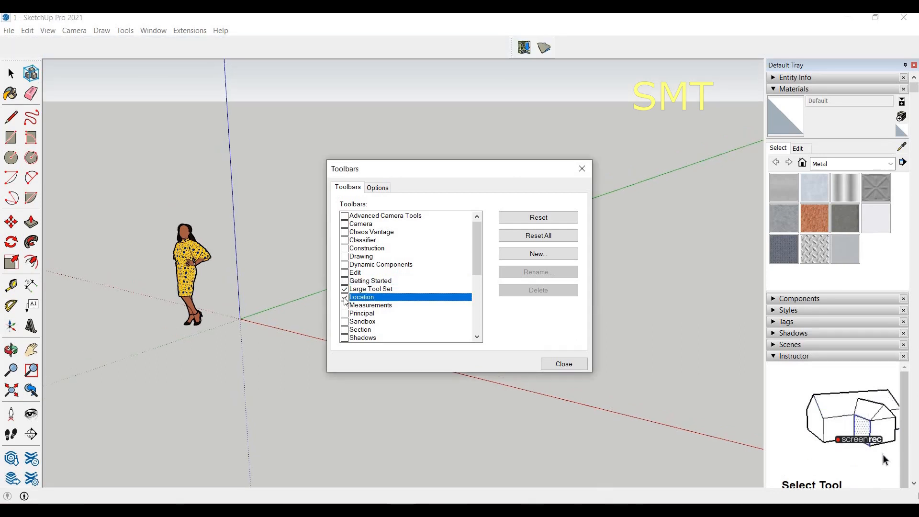
click(344, 297)
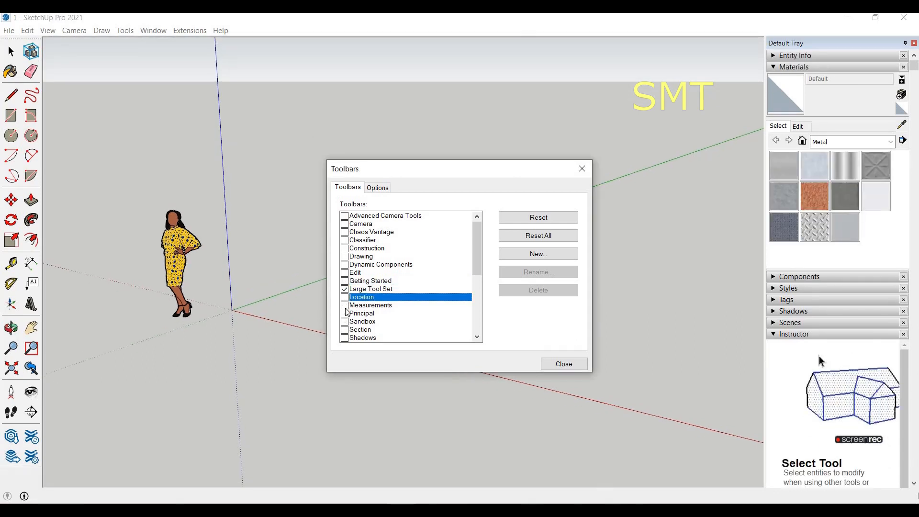
- Show the Measurements toolbar and dock it below the drawing area
click(345, 306)
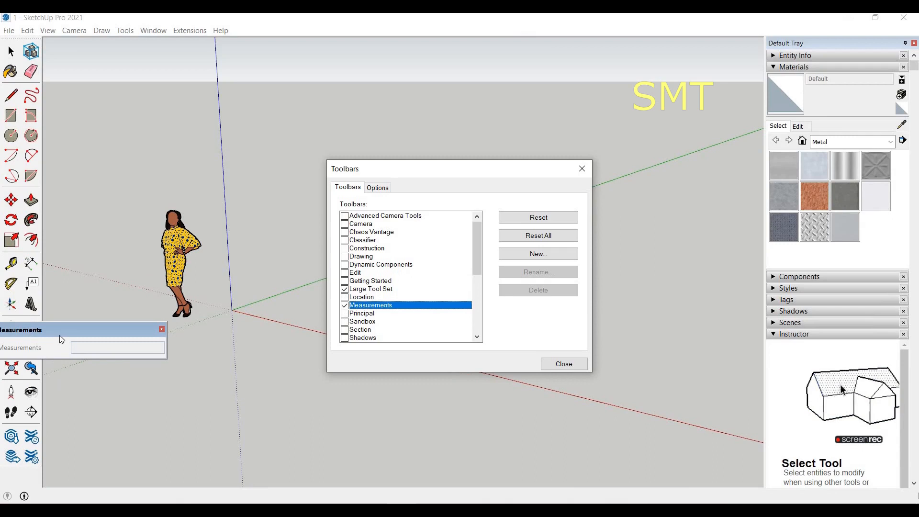
drag(66, 328, 114, 467)
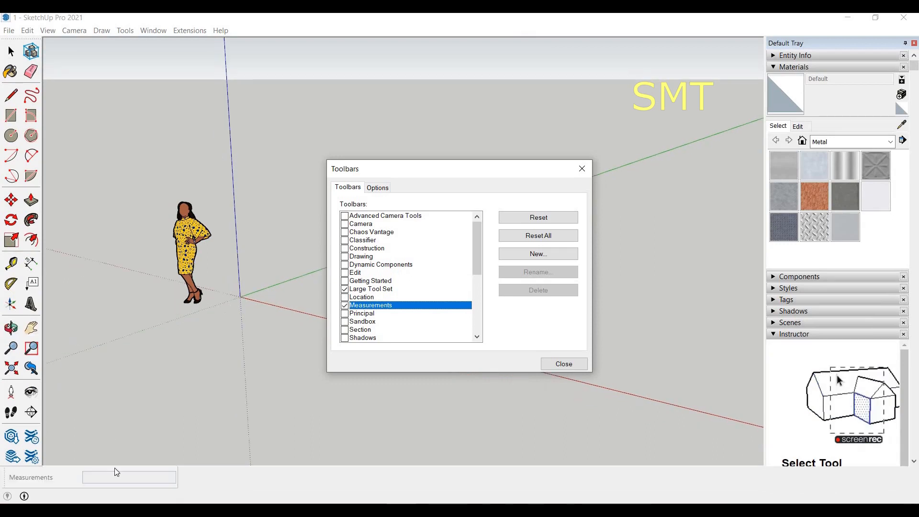
- Preview the Principal, Sandbox and Section toolbars one after another, hiding each again
click(345, 313)
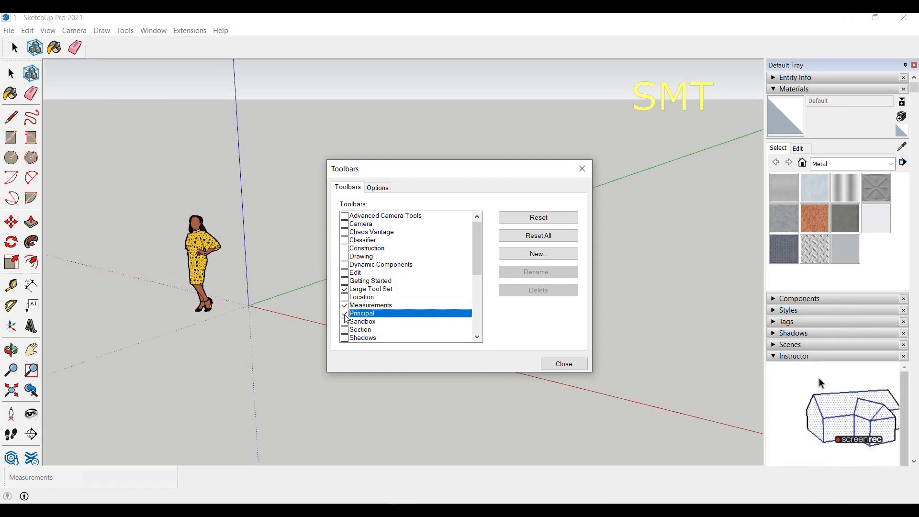
click(344, 315)
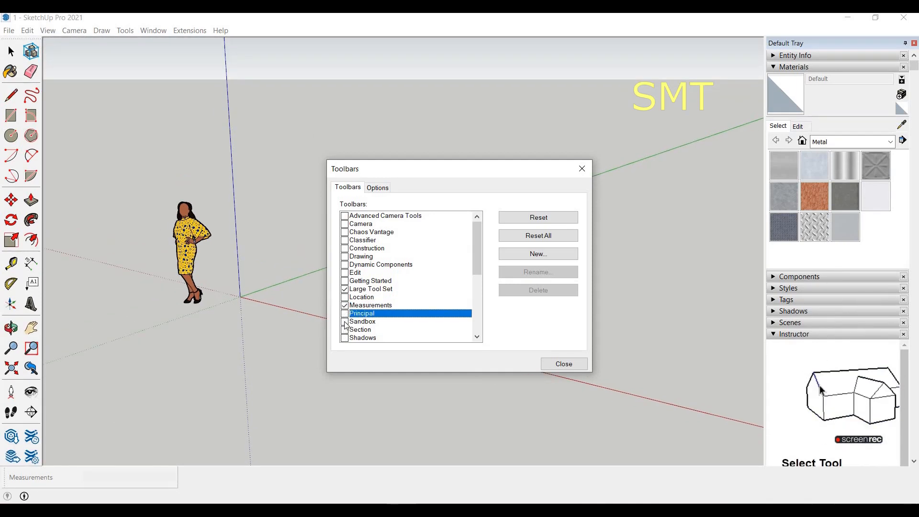
click(345, 322)
click(345, 322)
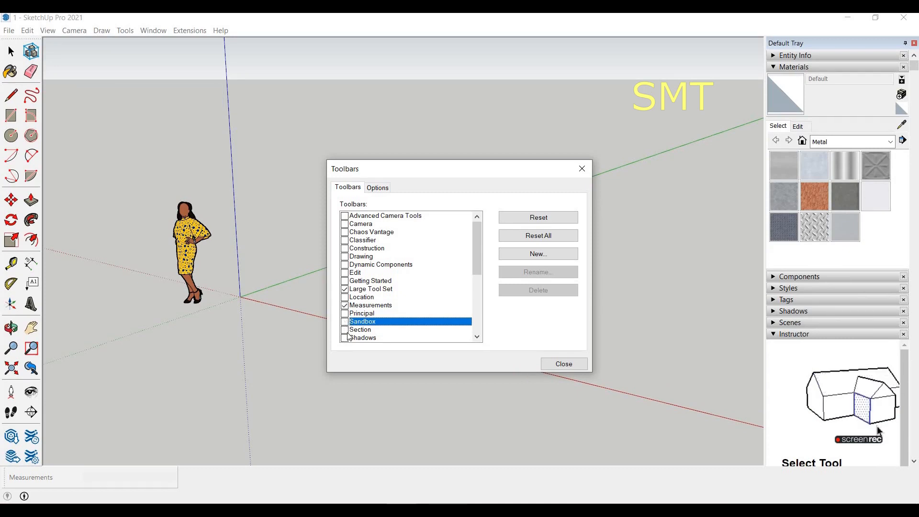
click(345, 330)
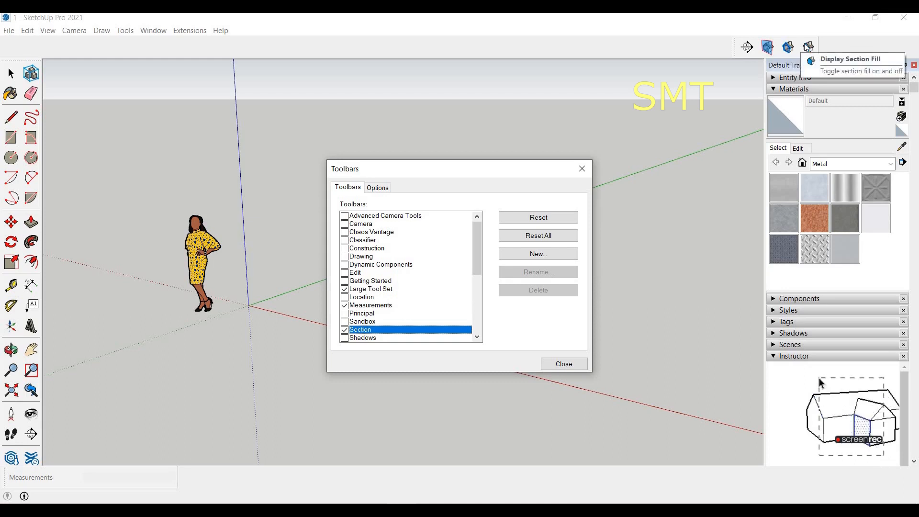
click(345, 331)
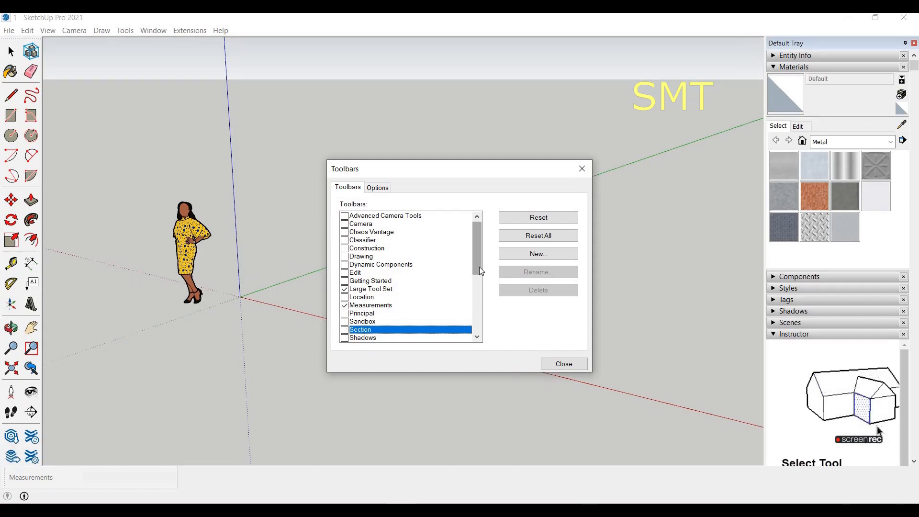
- Show the Standard toolbar and dock it above the drawing area
drag(479, 266, 479, 286)
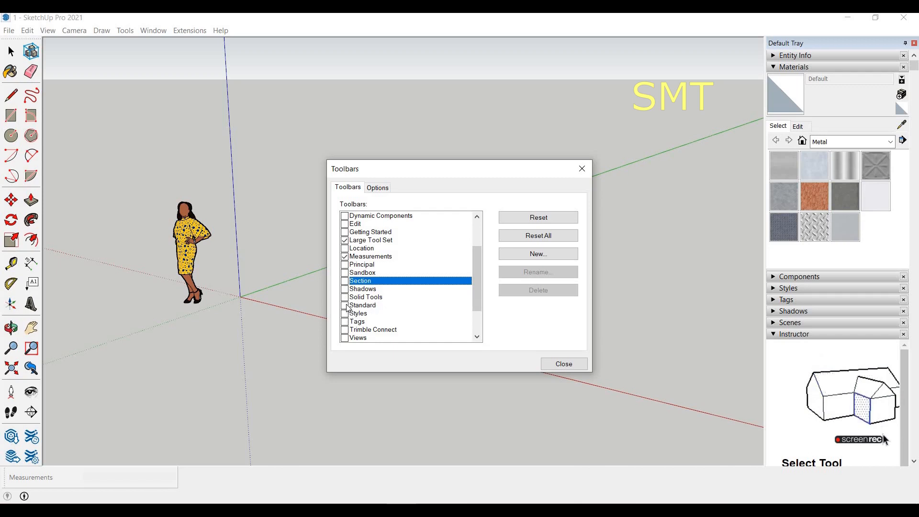
click(345, 305)
drag(216, 180, 224, 55)
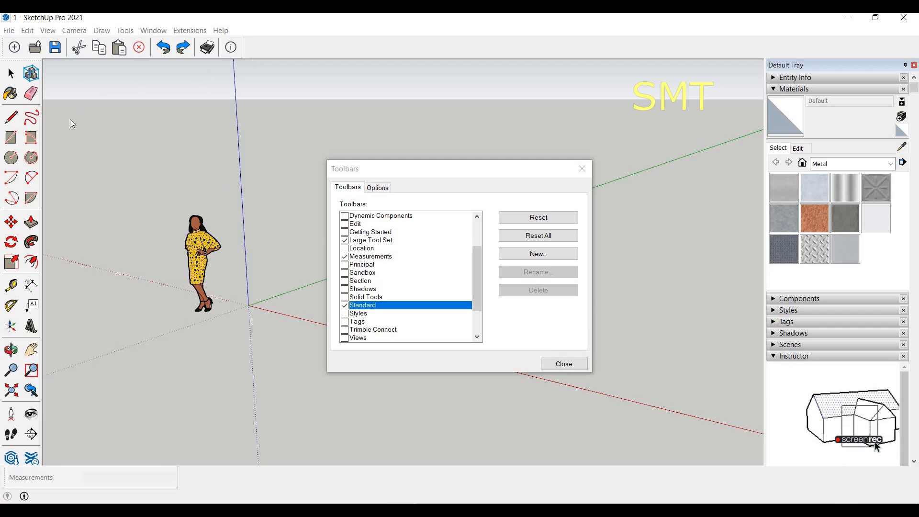
- Preview the Styles and Tags toolbars one after another, hiding each again
click(344, 313)
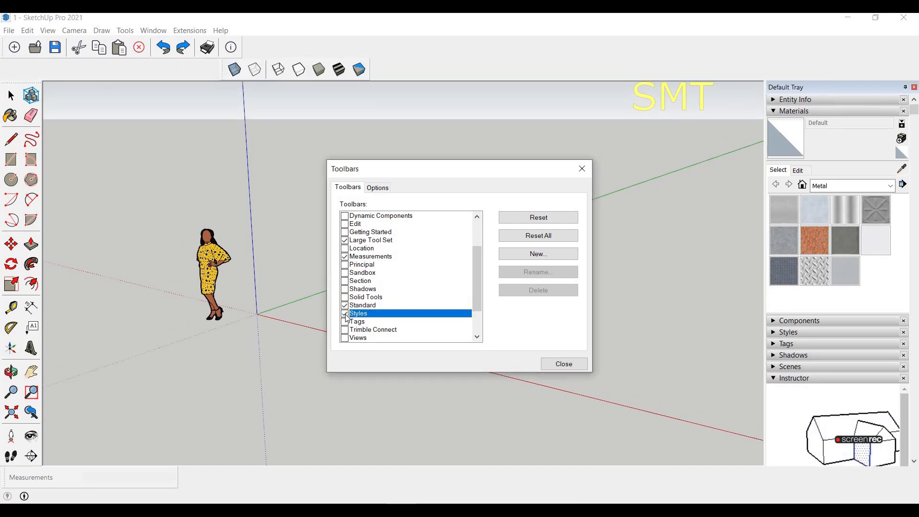
click(344, 313)
click(345, 322)
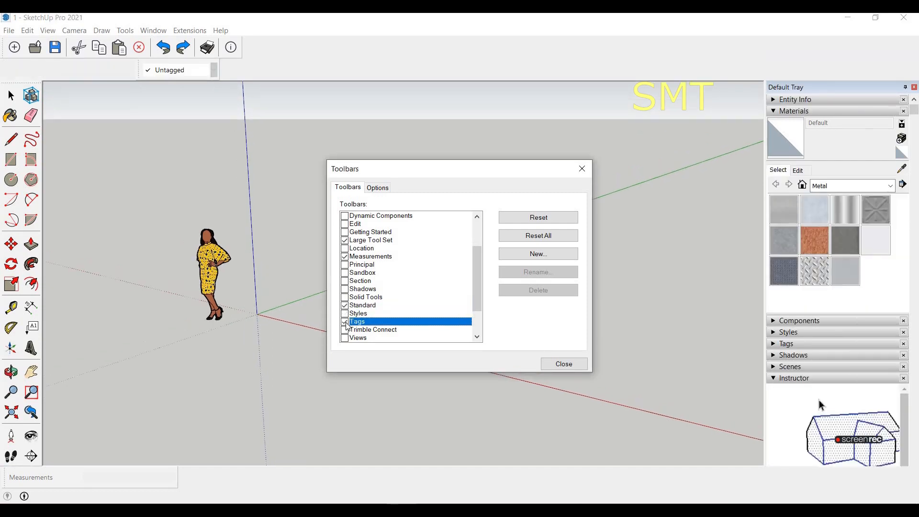
click(344, 321)
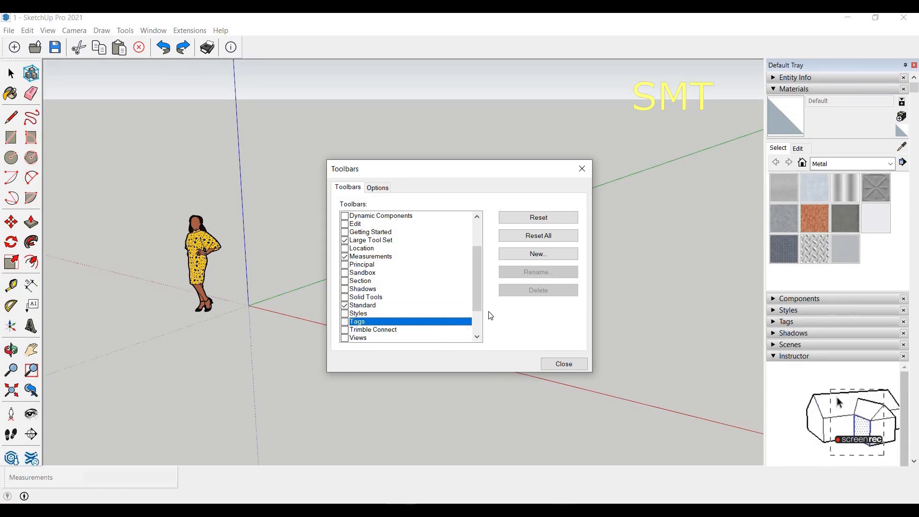
- Show the Views toolbar and dock it beside the Standard toolbar above the drawing area
drag(478, 304, 479, 334)
click(345, 298)
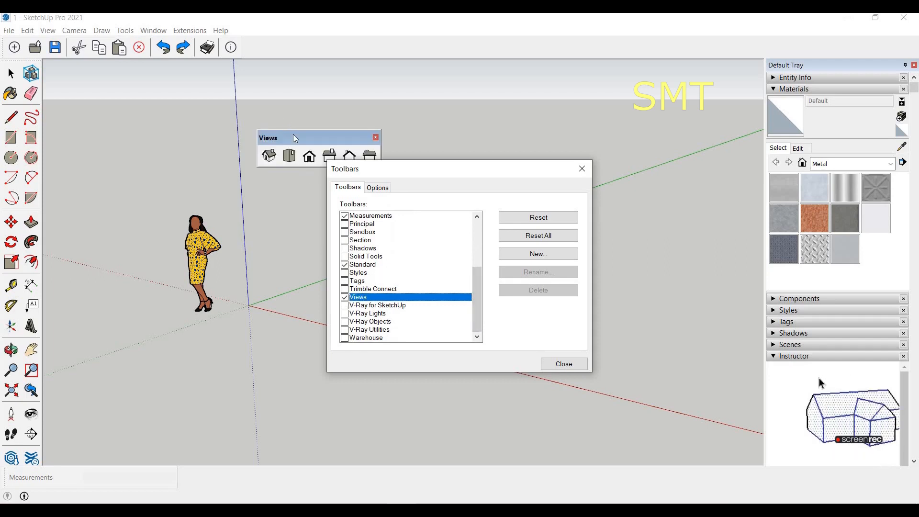
drag(294, 138, 258, 50)
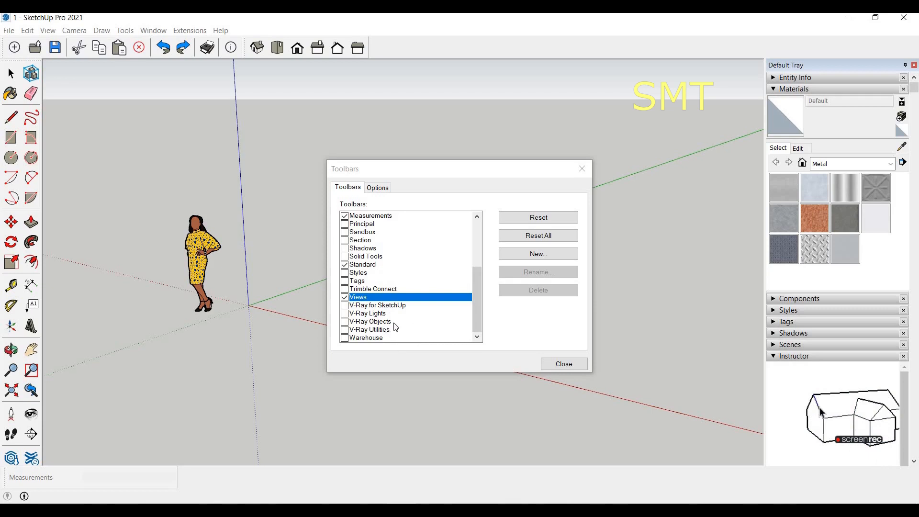
- Preview the Warehouse toolbar, hide it again and close the toolbar settings
click(344, 338)
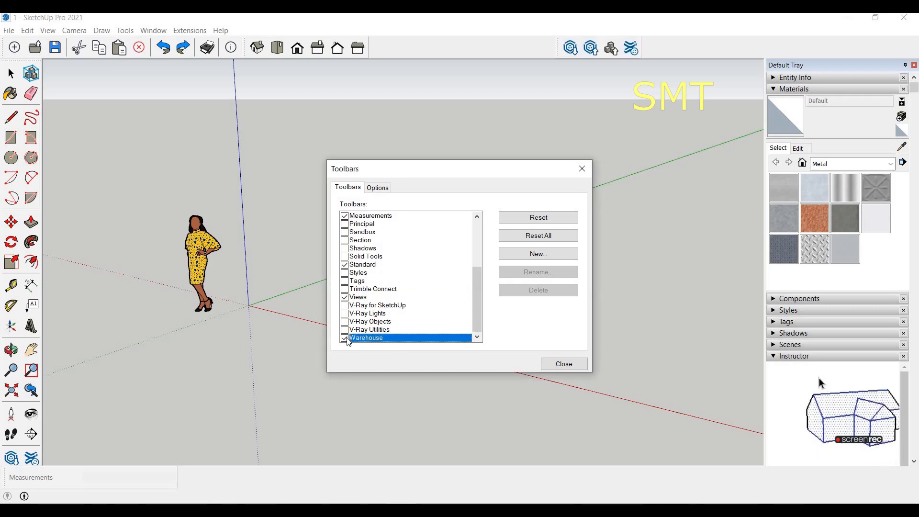
click(344, 338)
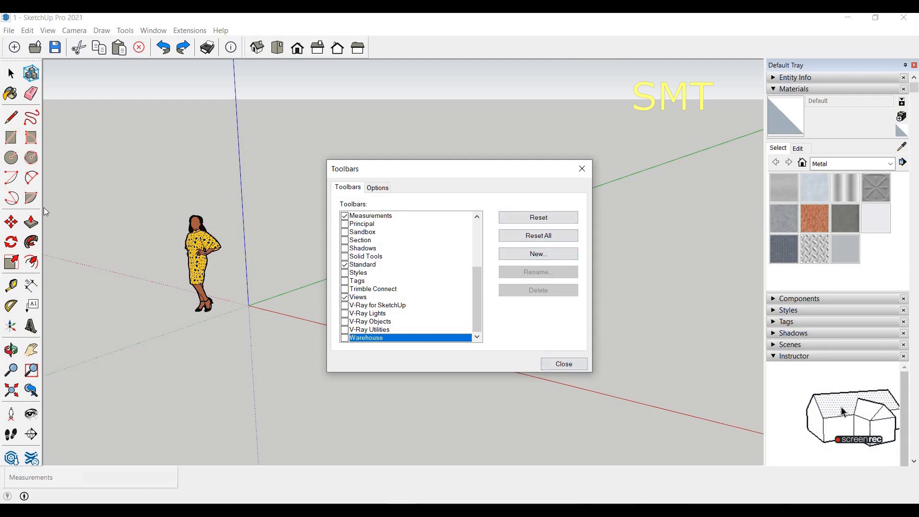
click(574, 364)
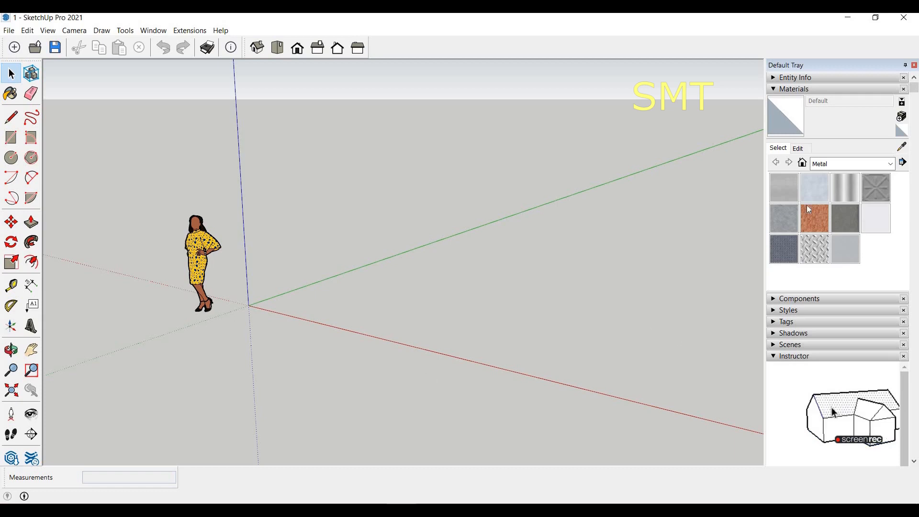
- Collapse the Materials and Instructor sections of the Default Tray
click(776, 90)
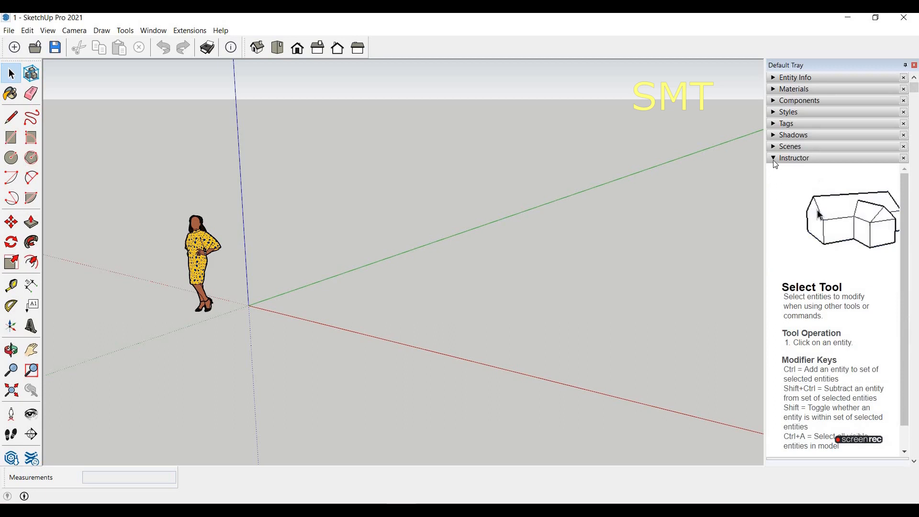
click(796, 158)
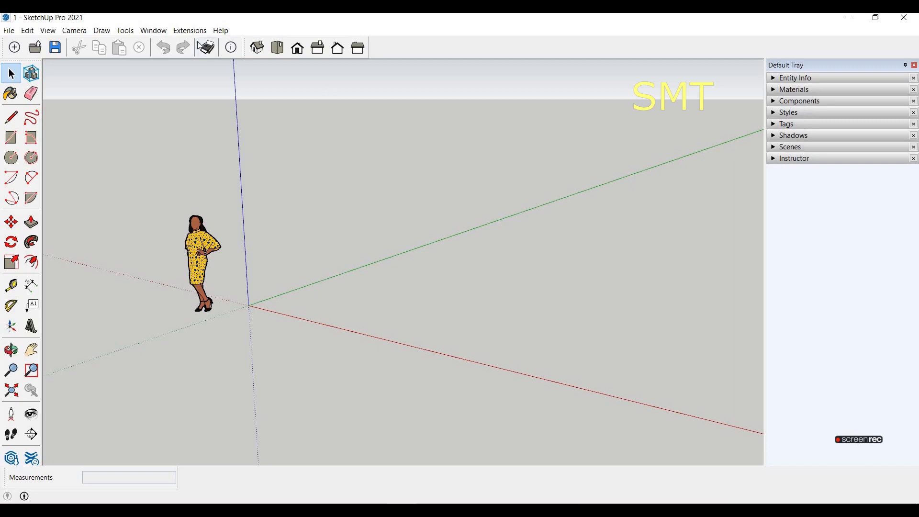
- Hide the Default Tray and show it again
click(153, 31)
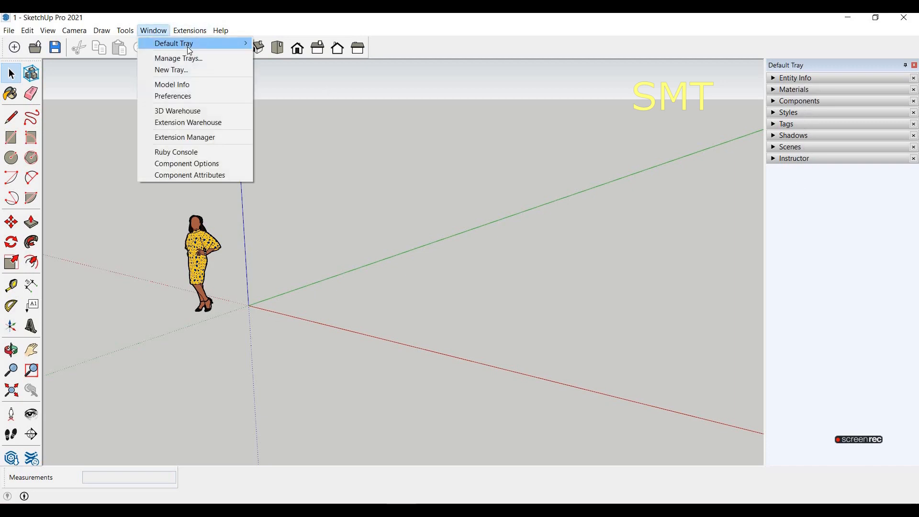
mouse_move(190, 51)
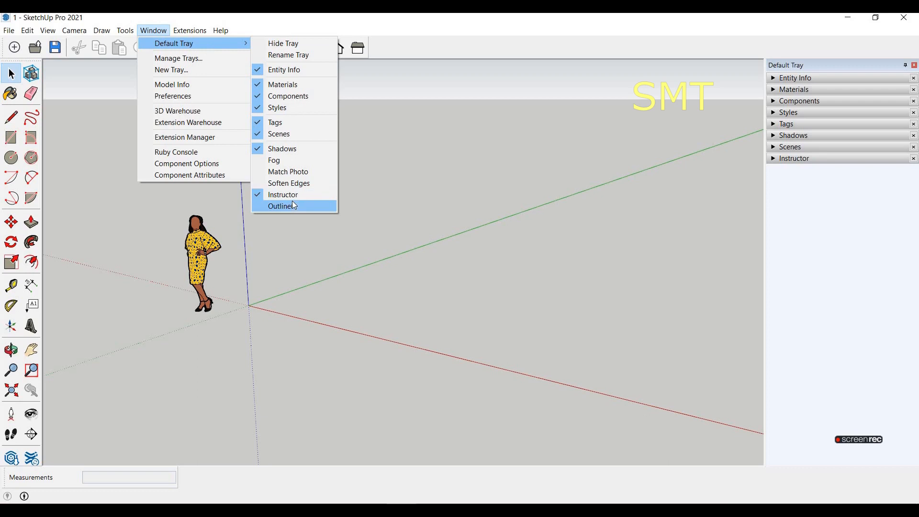
click(290, 47)
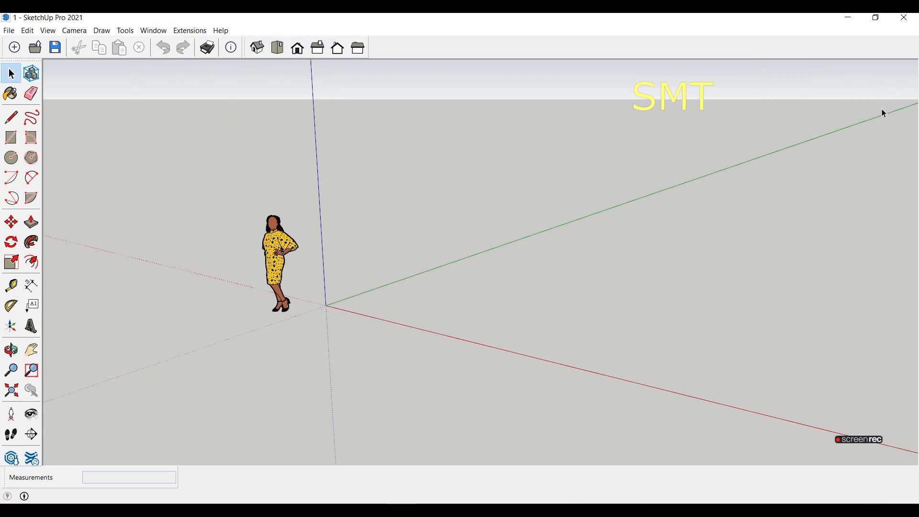
click(153, 32)
mouse_move(181, 48)
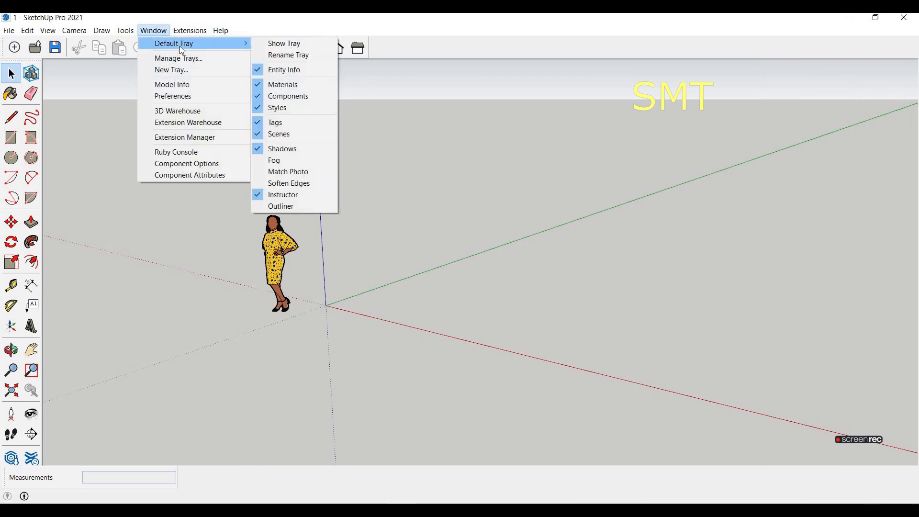
click(286, 43)
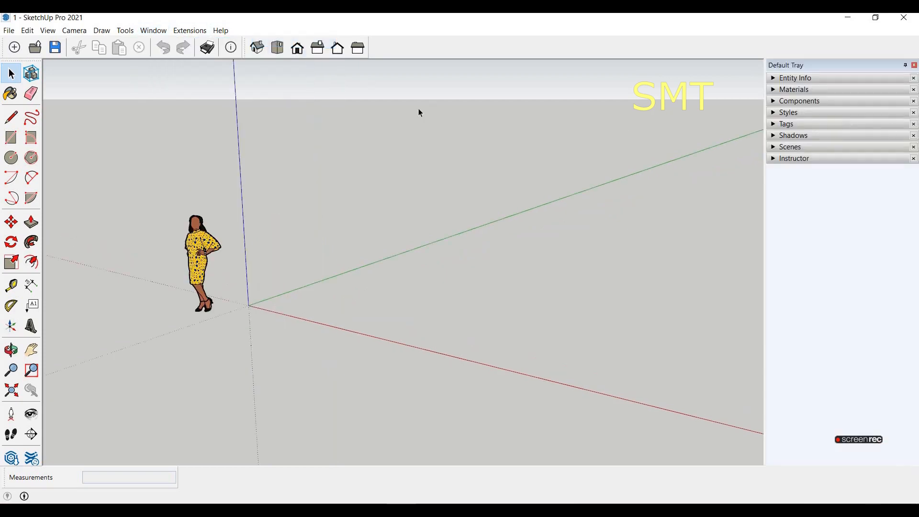
- Open the rename dialog for the Default Tray and cancel it
click(154, 32)
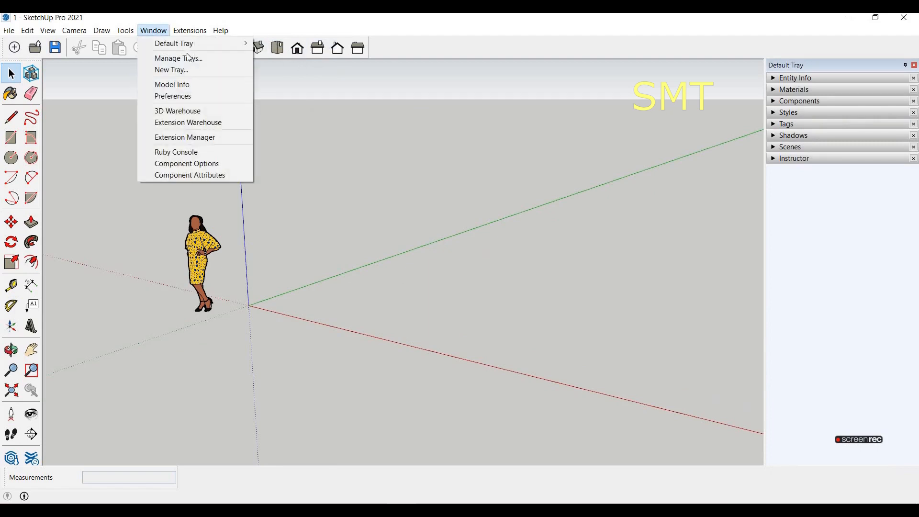
mouse_move(230, 44)
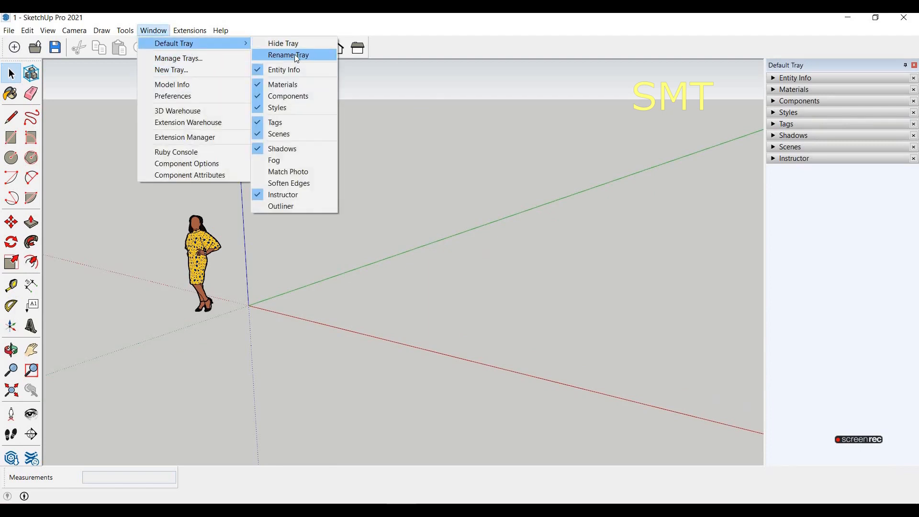
key(Return)
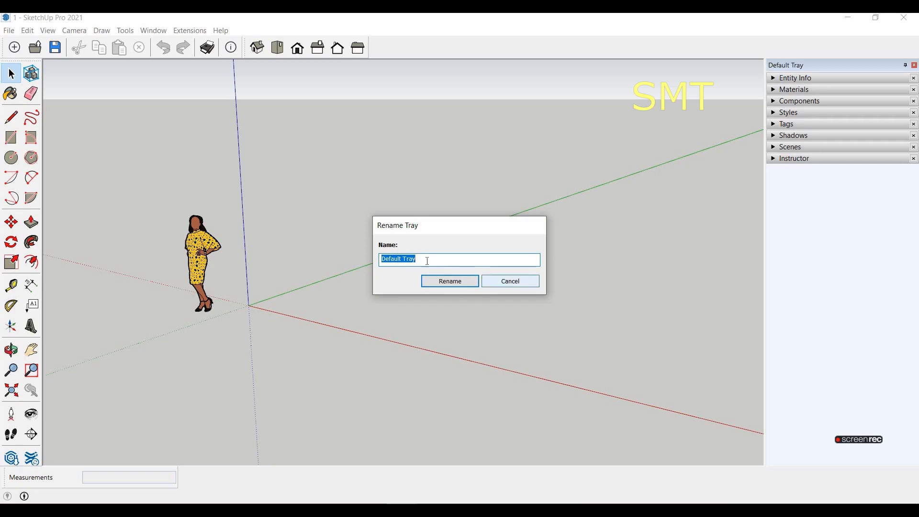
click(511, 281)
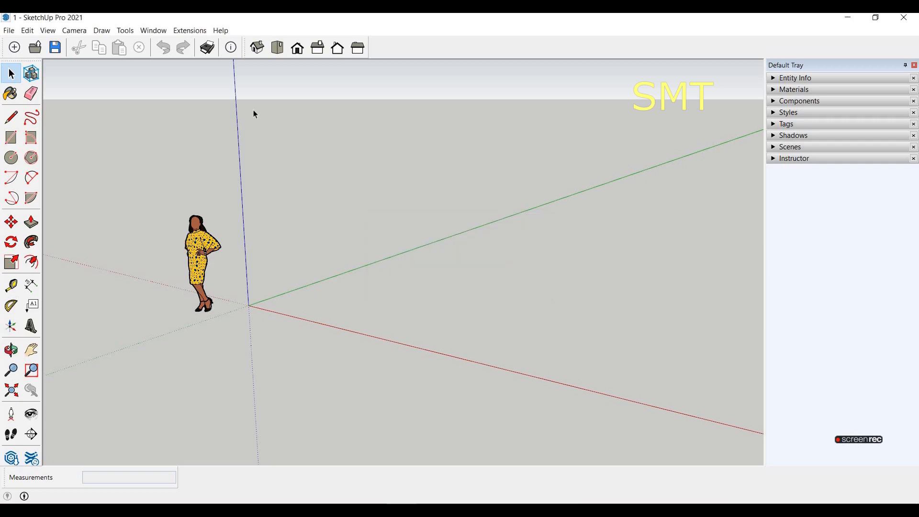
- Review the sections available for the Default Tray, read the Instructor's help for the Rectangle tool, and collapse the Instructor
click(161, 32)
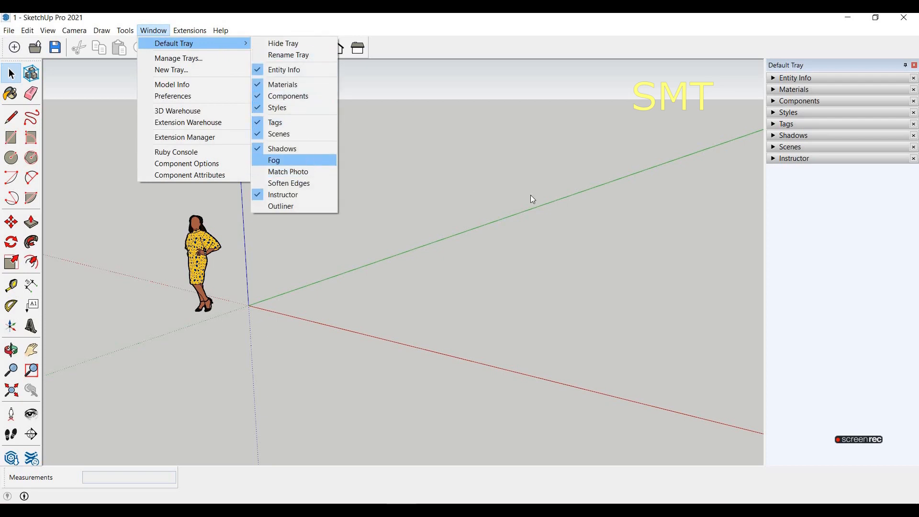
click(795, 158)
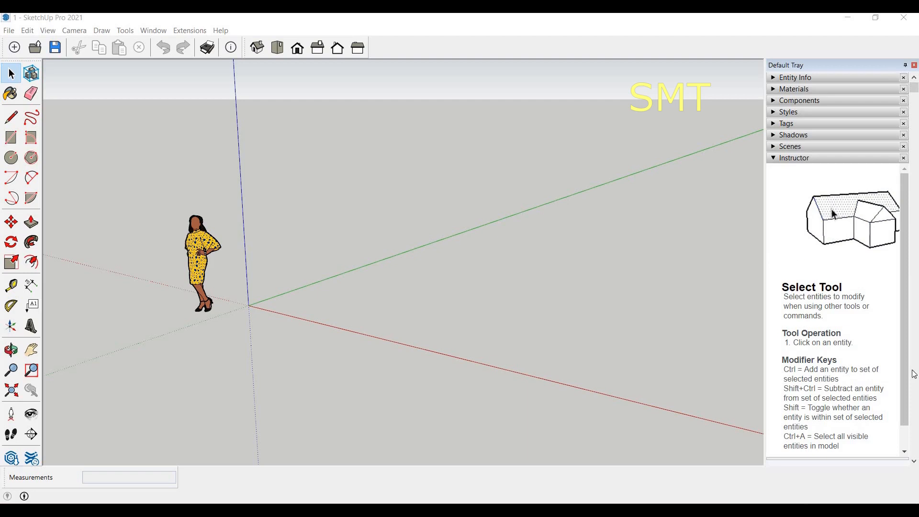
click(13, 139)
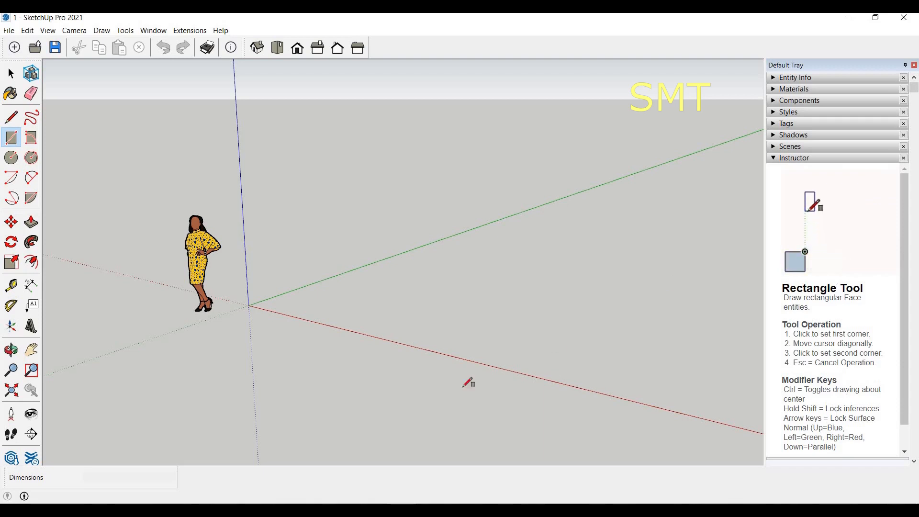
click(769, 159)
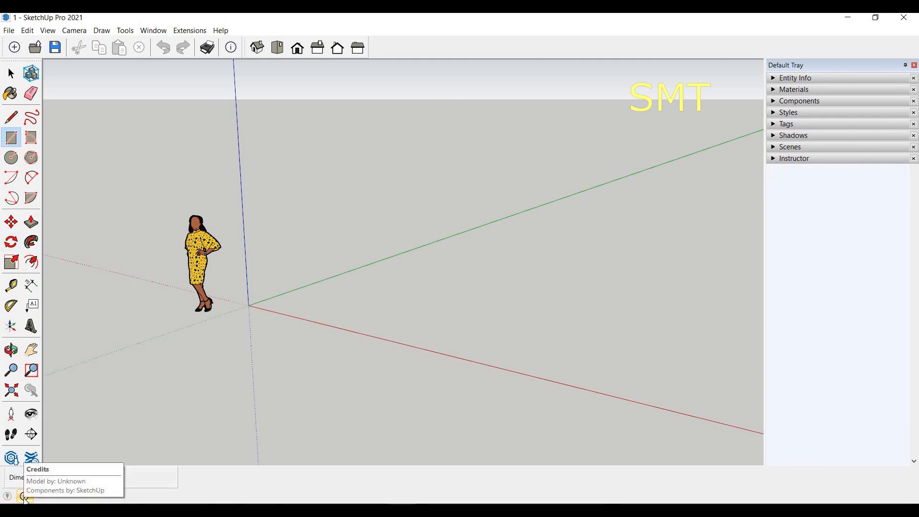
- Enable Measurements Label, Measurements Value and Prompt in the status bar, and return to the Select tool
right_click(111, 499)
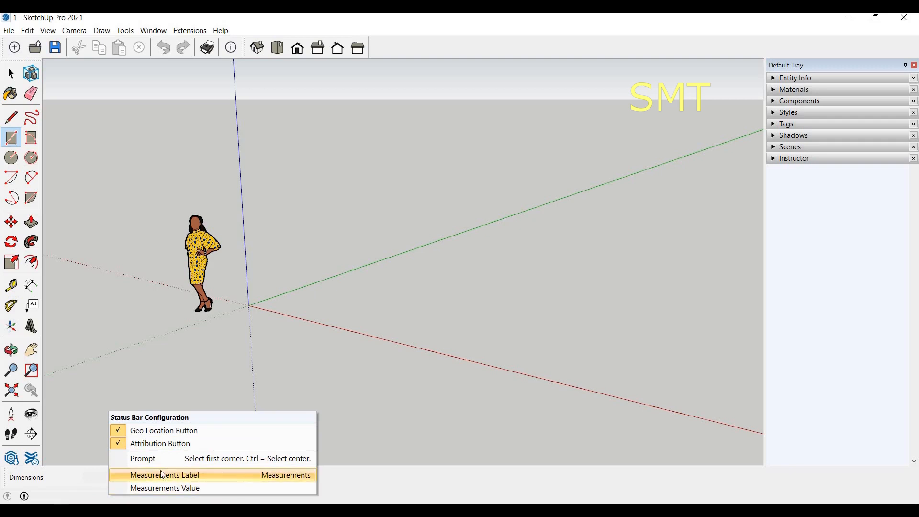
click(122, 475)
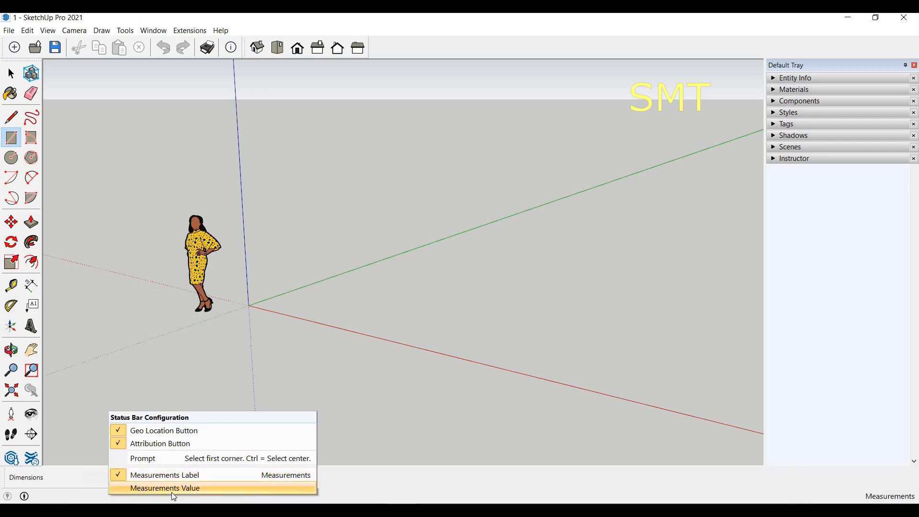
click(168, 488)
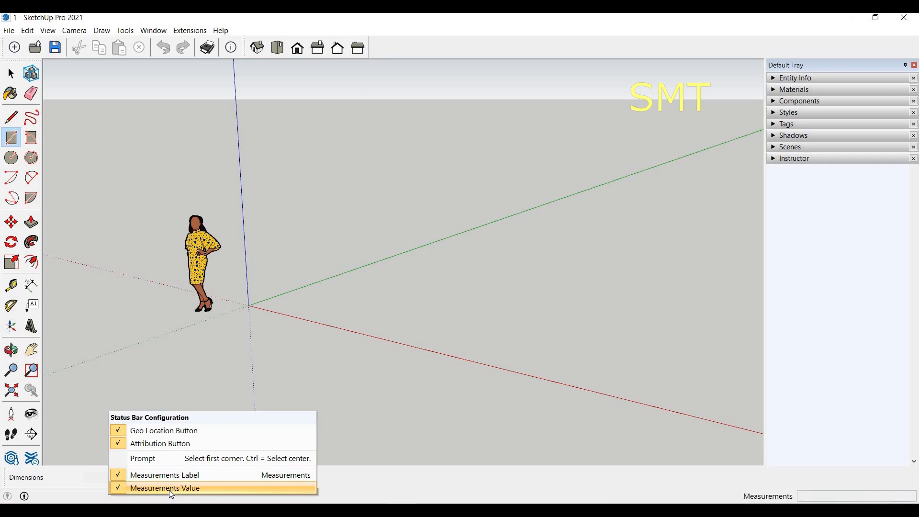
click(120, 460)
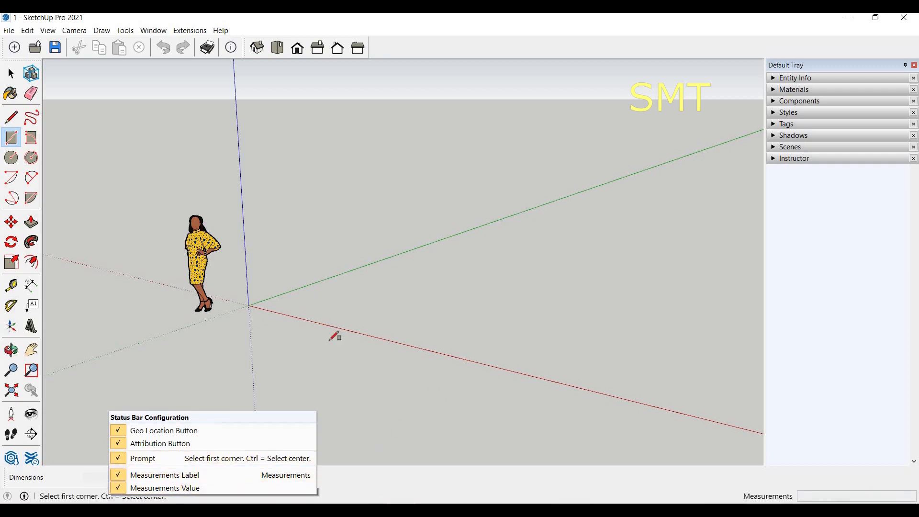
click(10, 74)
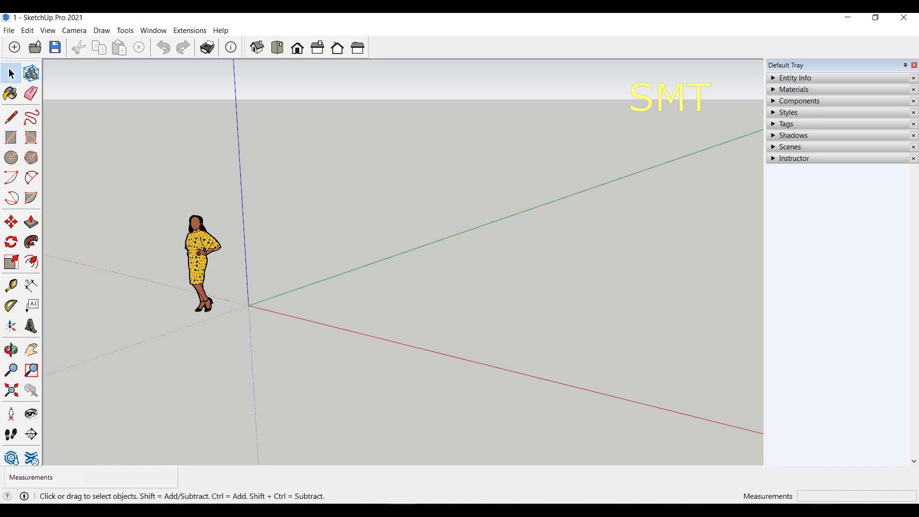